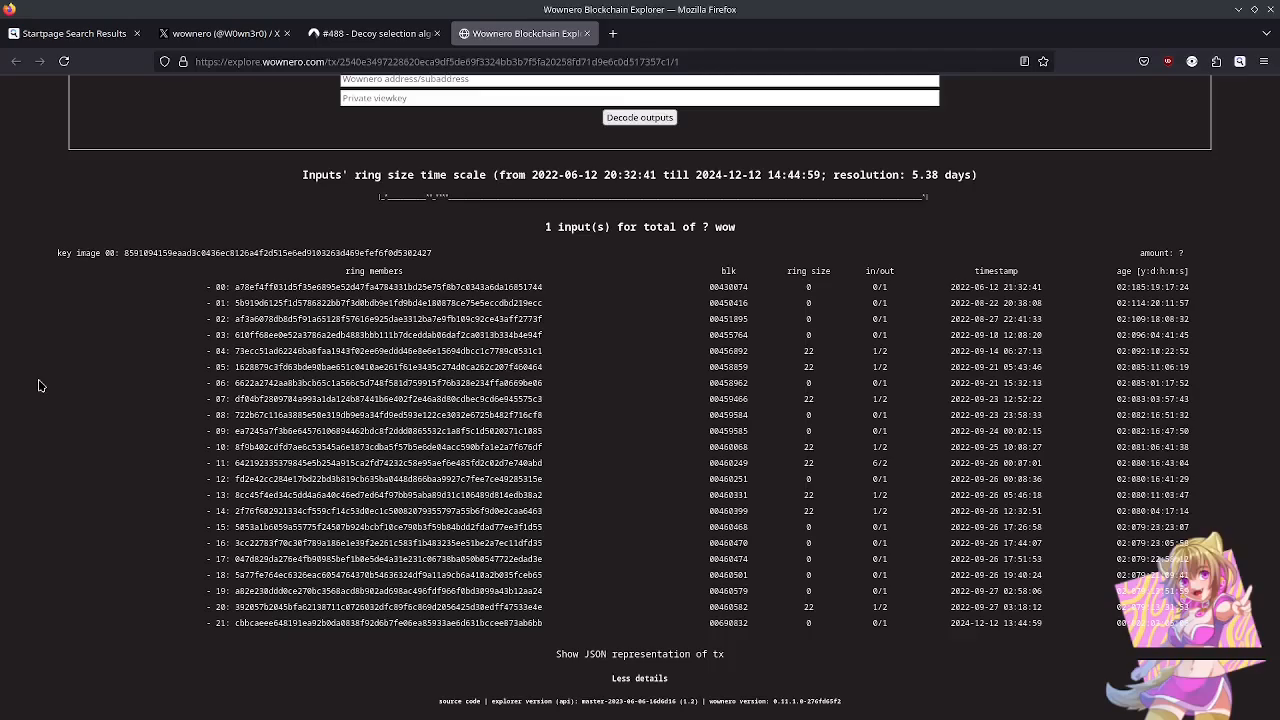
# Step: Zoom the explorer page to 120% so the ring members table reads more easily
pyautogui.hotkey('ctrl', '+')
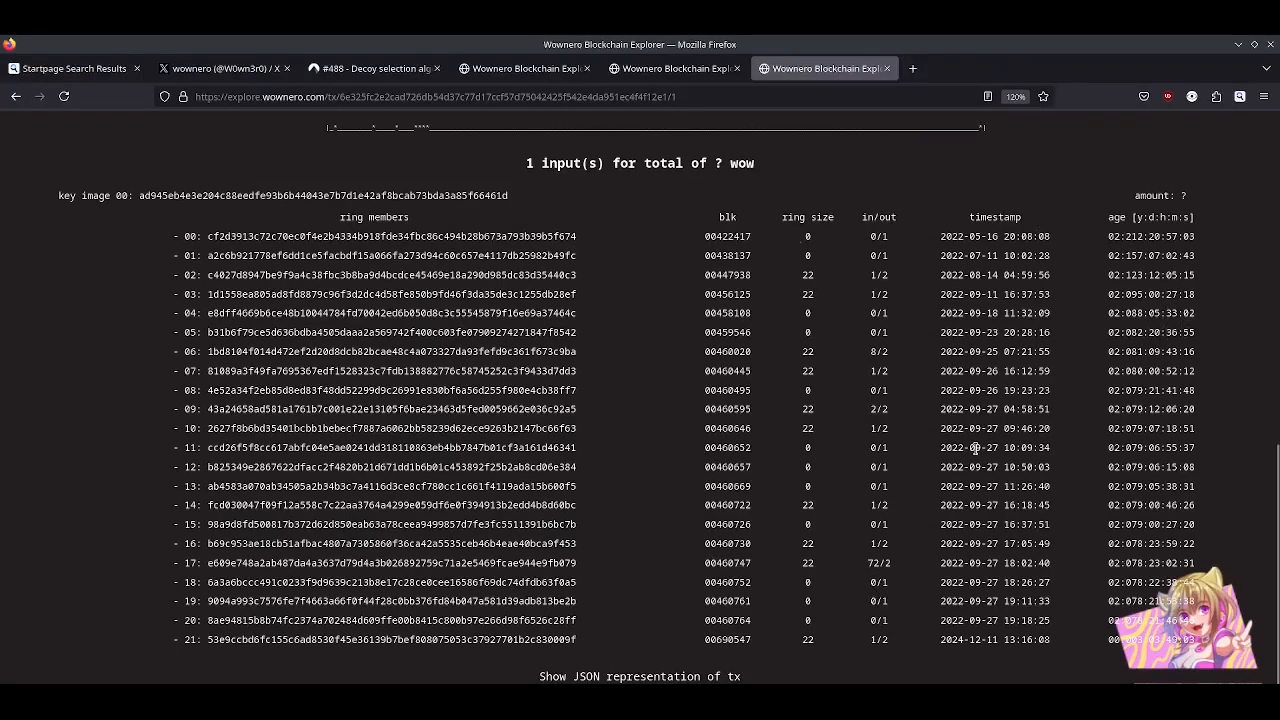
pyautogui.moveTo(1053, 640); pyautogui.dragTo(940, 640)
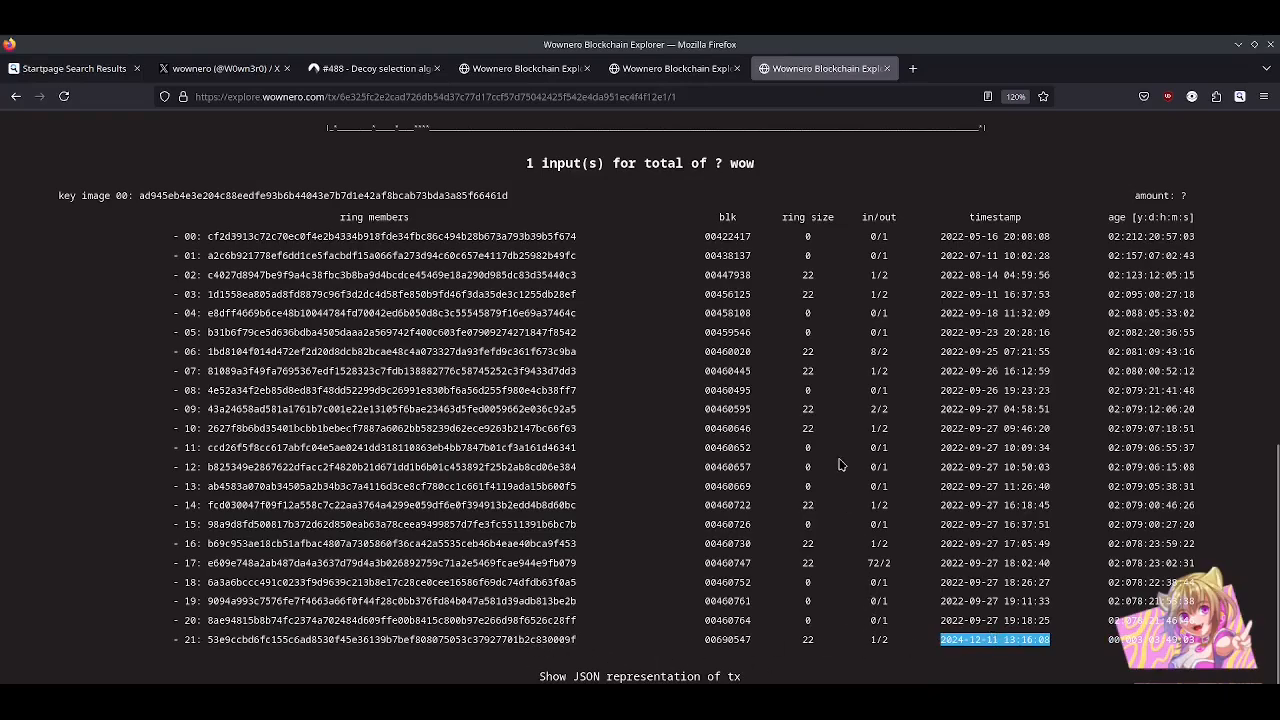
pyautogui.scroll(10, 840, 465)
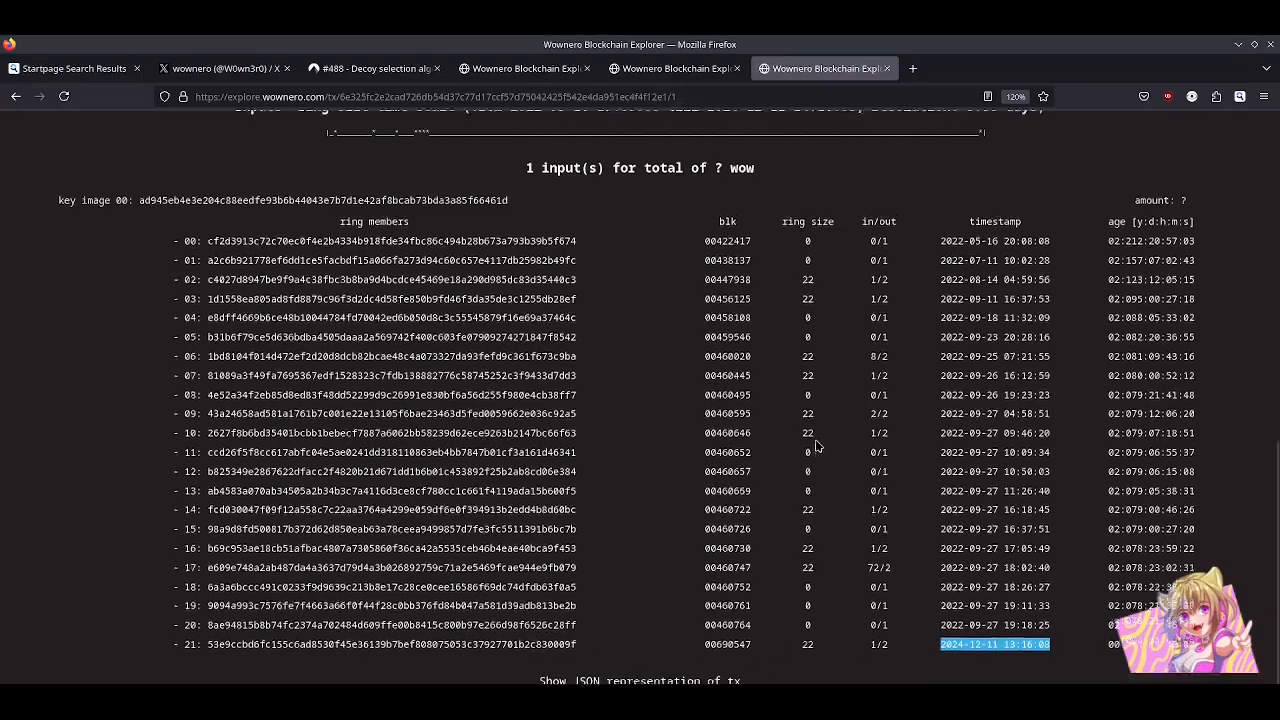
pyautogui.scroll(1, 820, 438)
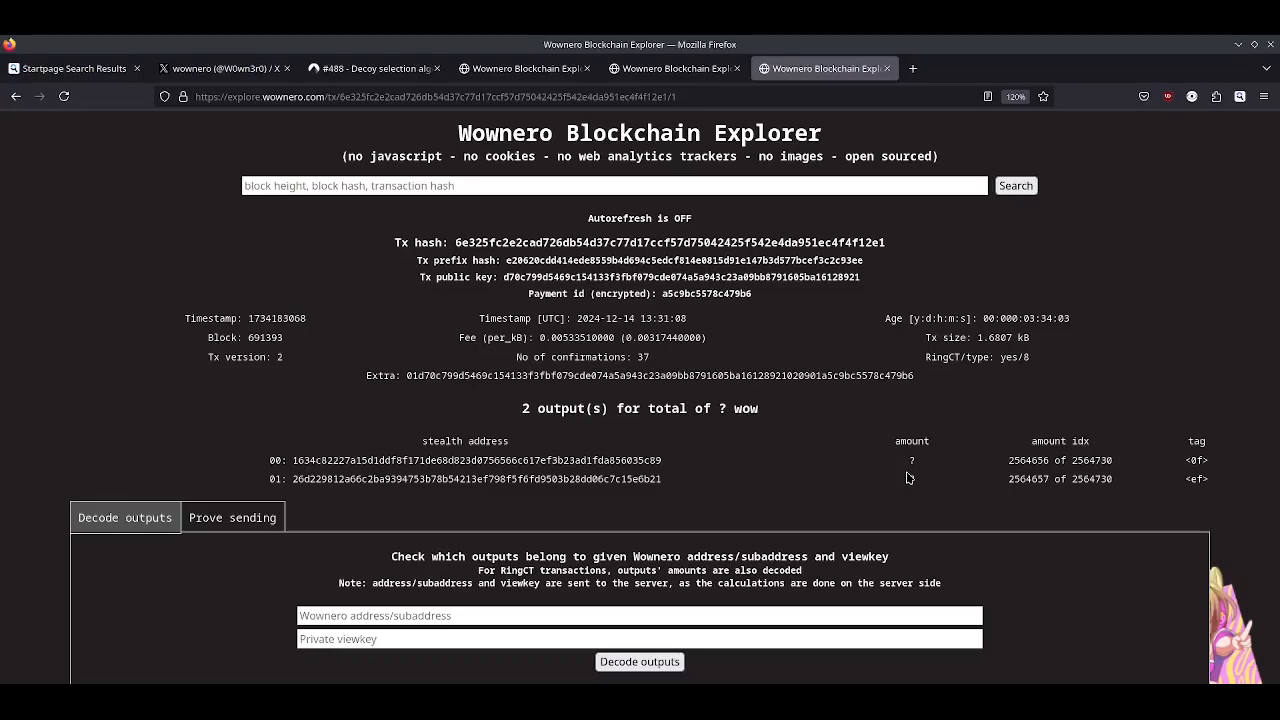
pyautogui.scroll(-2, 909, 478)
pyautogui.scroll(-2, 700, 400)
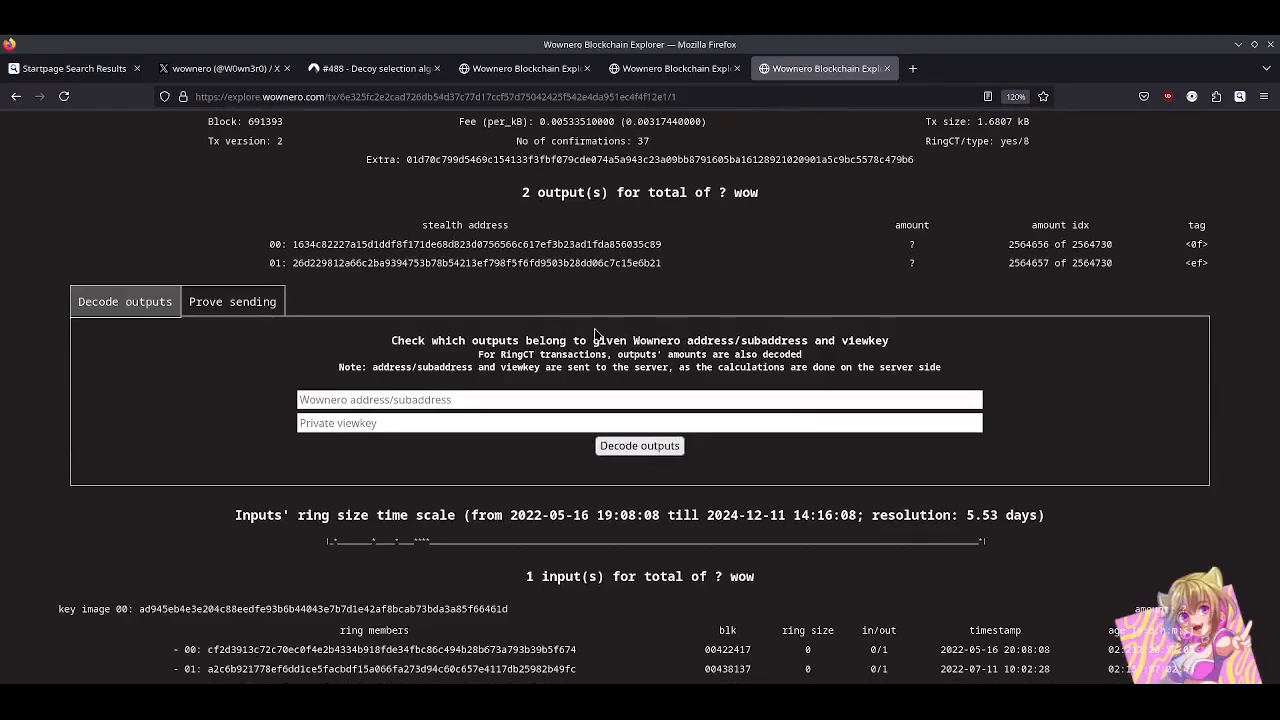
pyautogui.doubleClick(396, 244)
pyautogui.click(414, 263)
pyautogui.doubleClick(414, 263)
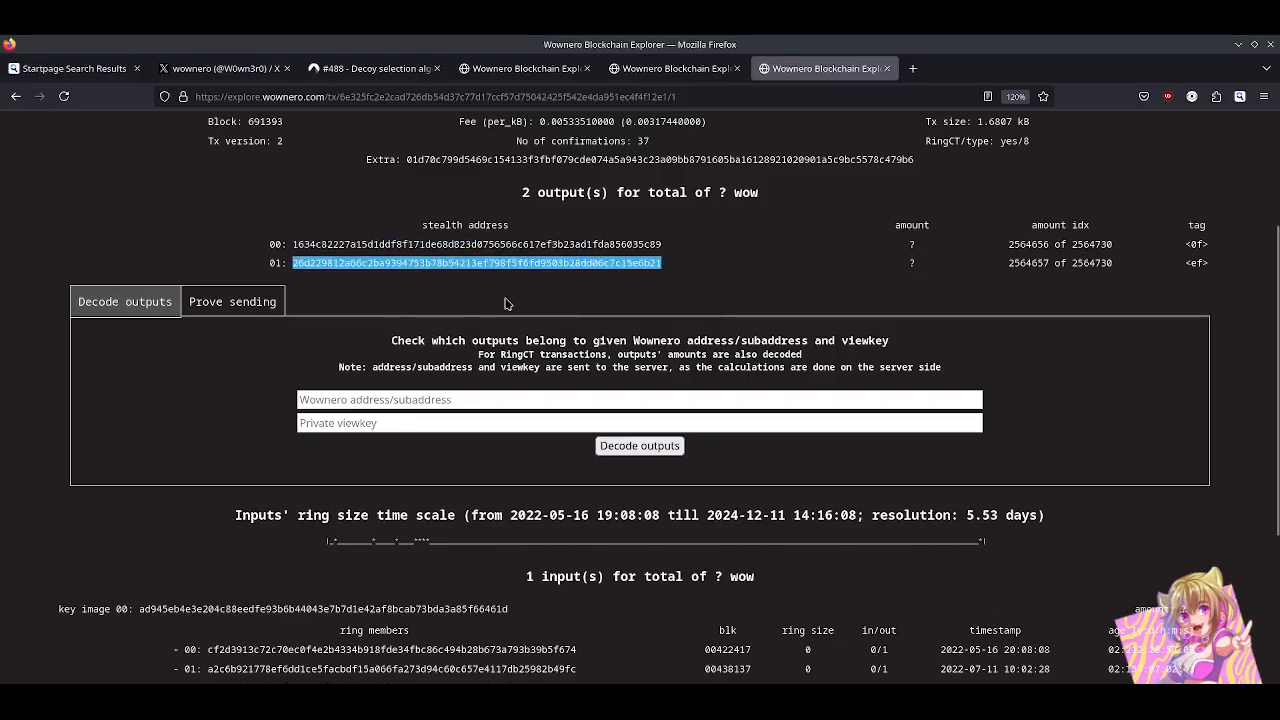
pyautogui.scroll(-5, 528, 300)
pyautogui.scroll(-5, 528, 400)
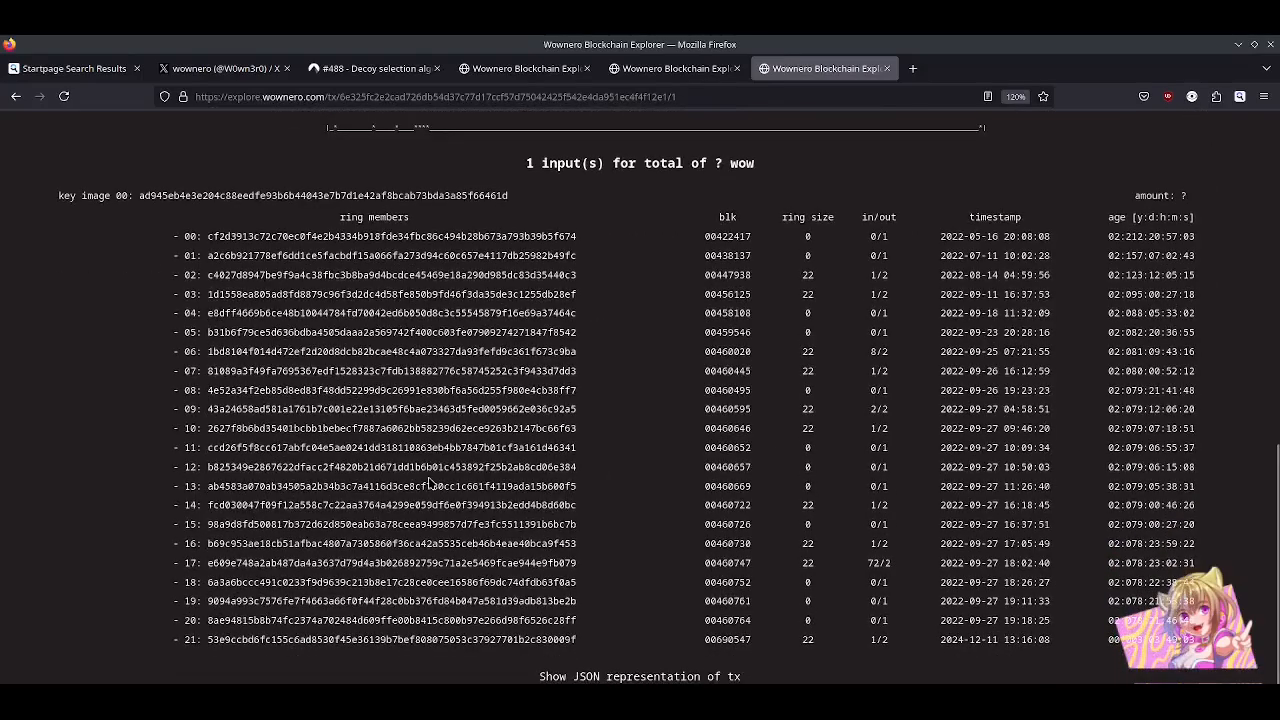
pyautogui.scroll(3, 692, 592)
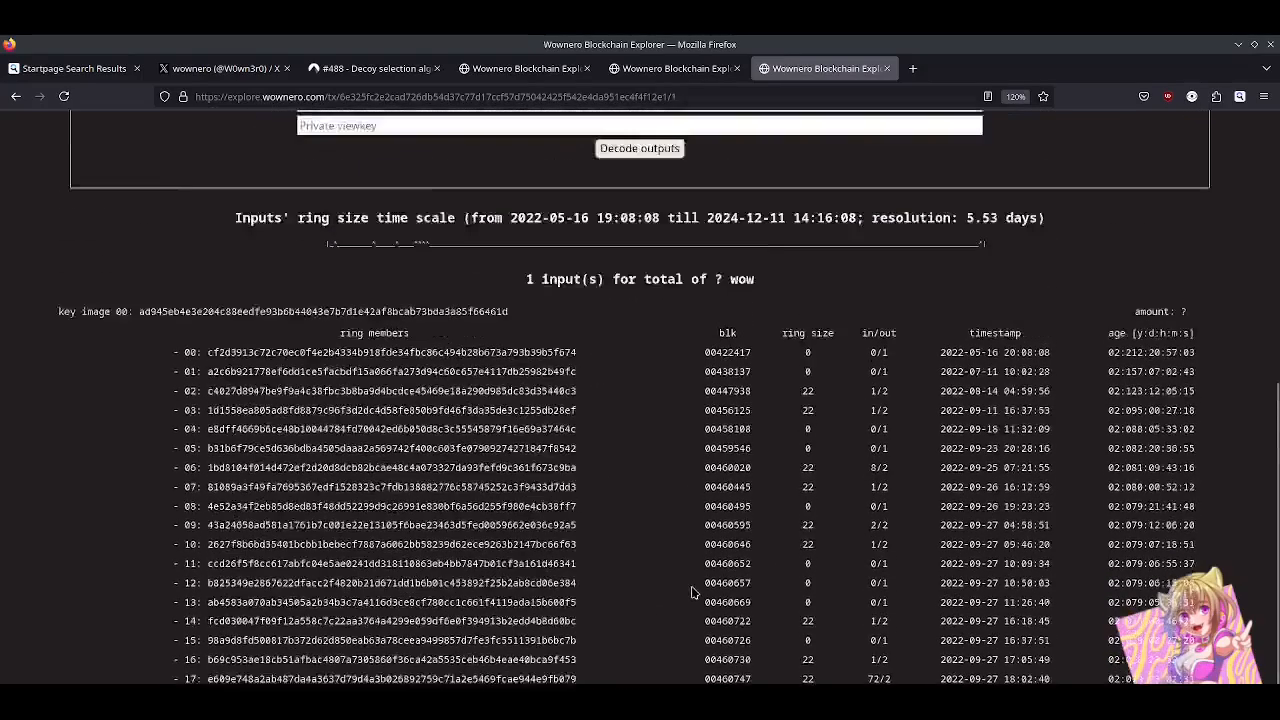
pyautogui.scroll(5, 692, 592)
pyautogui.scroll(5, 692, 500)
pyautogui.doubleClick(476, 371)
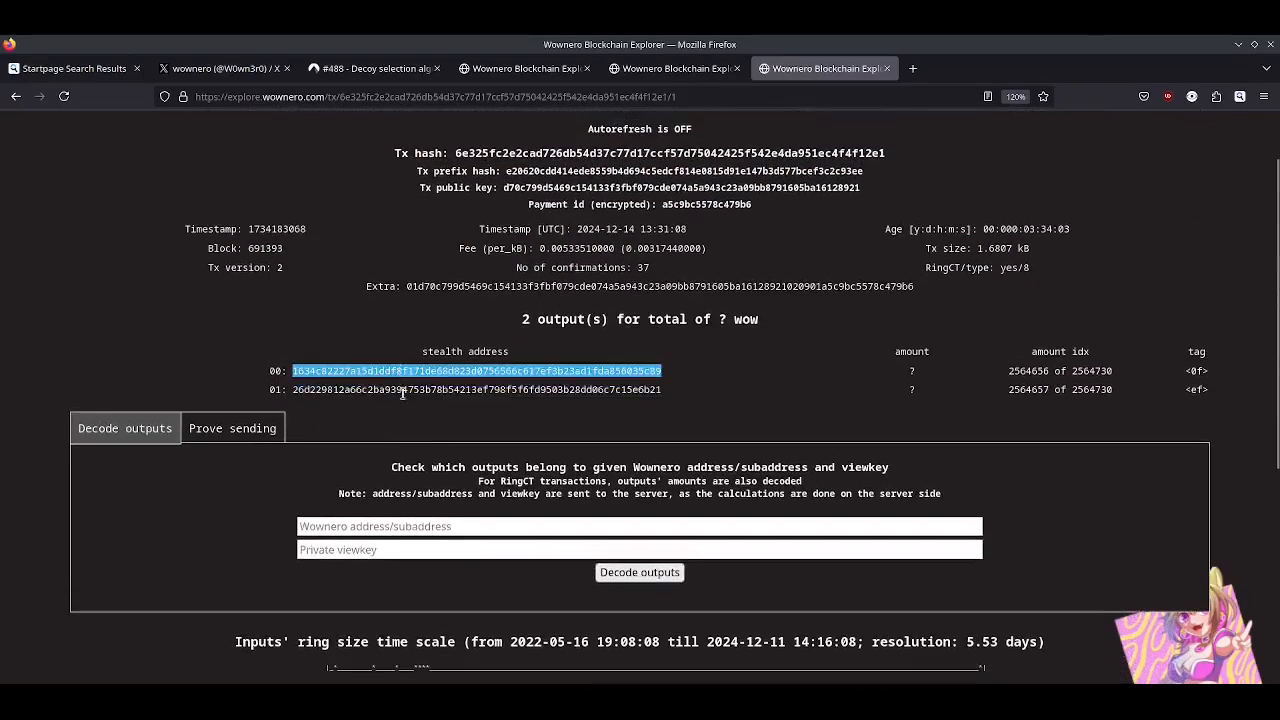
pyautogui.doubleClick(406, 390)
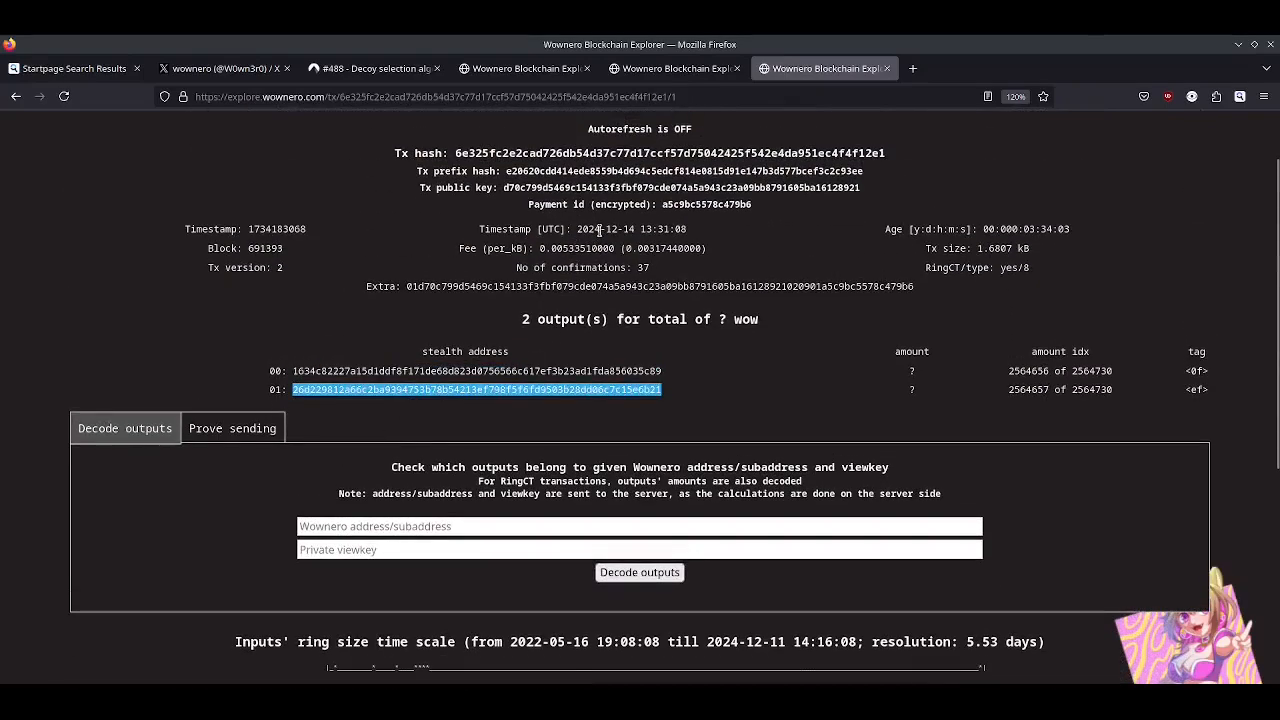
pyautogui.click(599, 229)
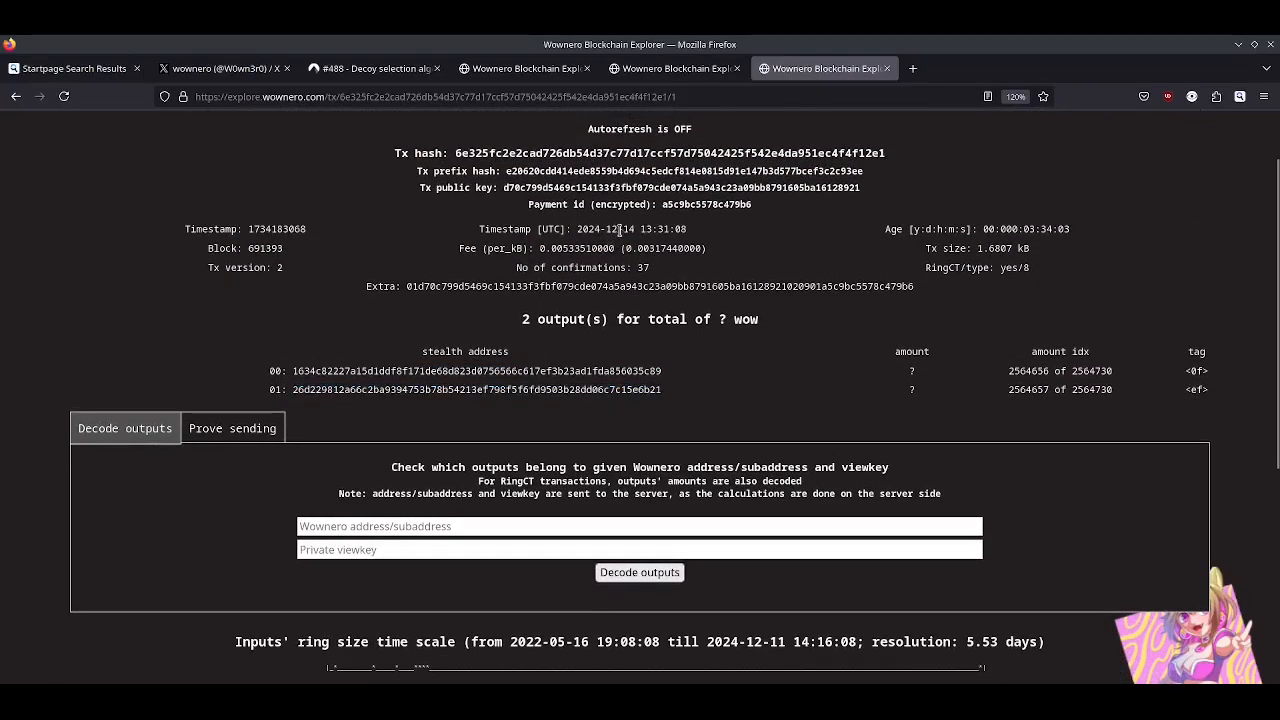
pyautogui.scroll(-10, 620, 300)
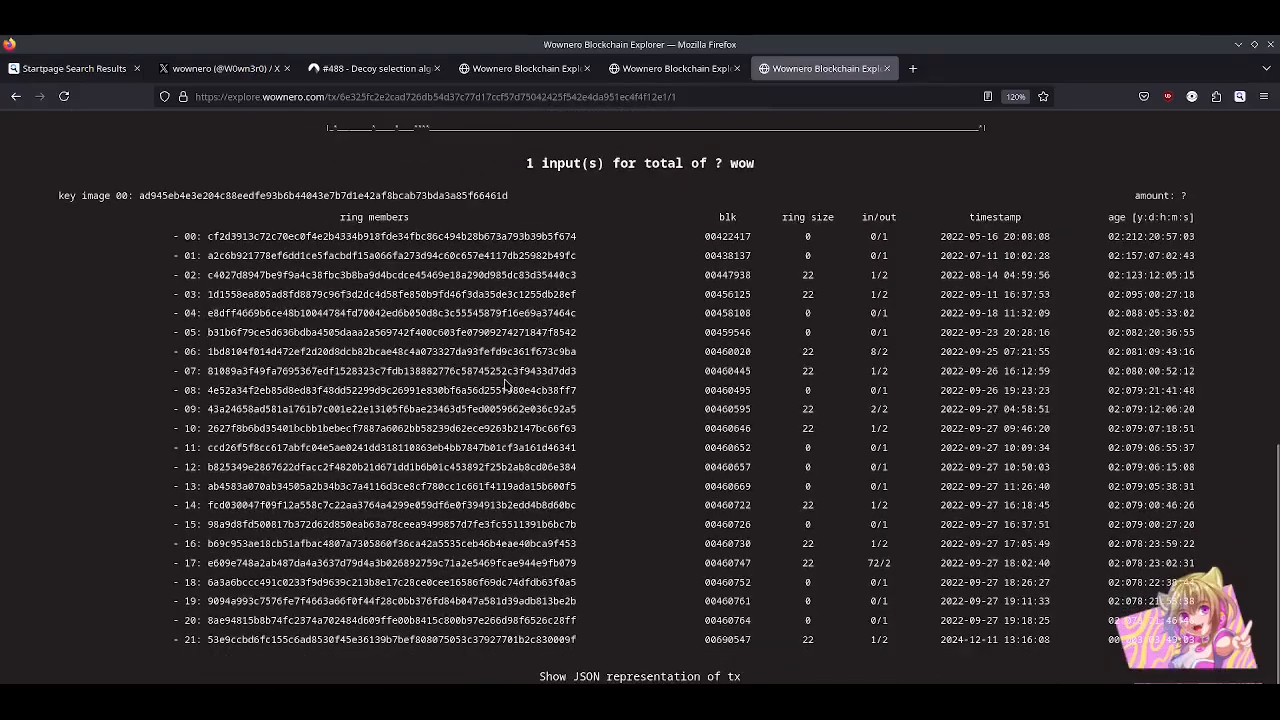
# Step: Switch to Codeberg issue #488 and read its opening report, noting the reporter's name
pyautogui.click(375, 68)
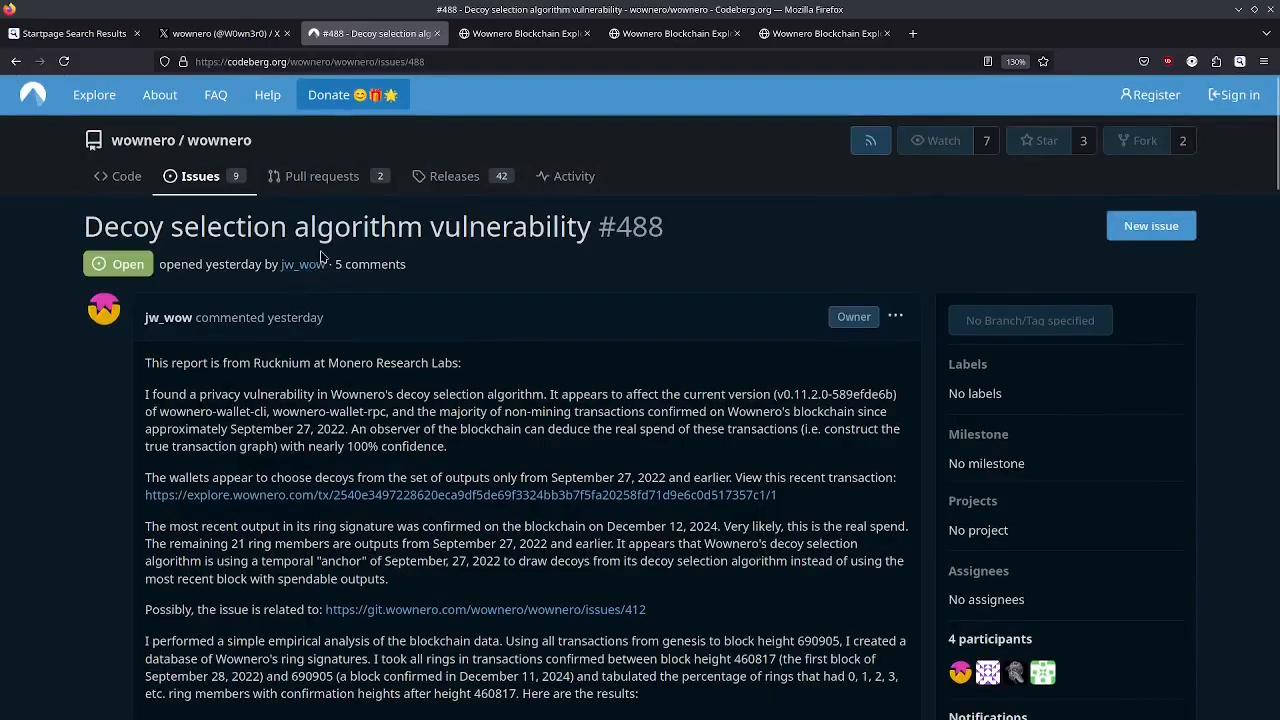
pyautogui.scroll(-3, 323, 258)
pyautogui.scroll(-2, 330, 290)
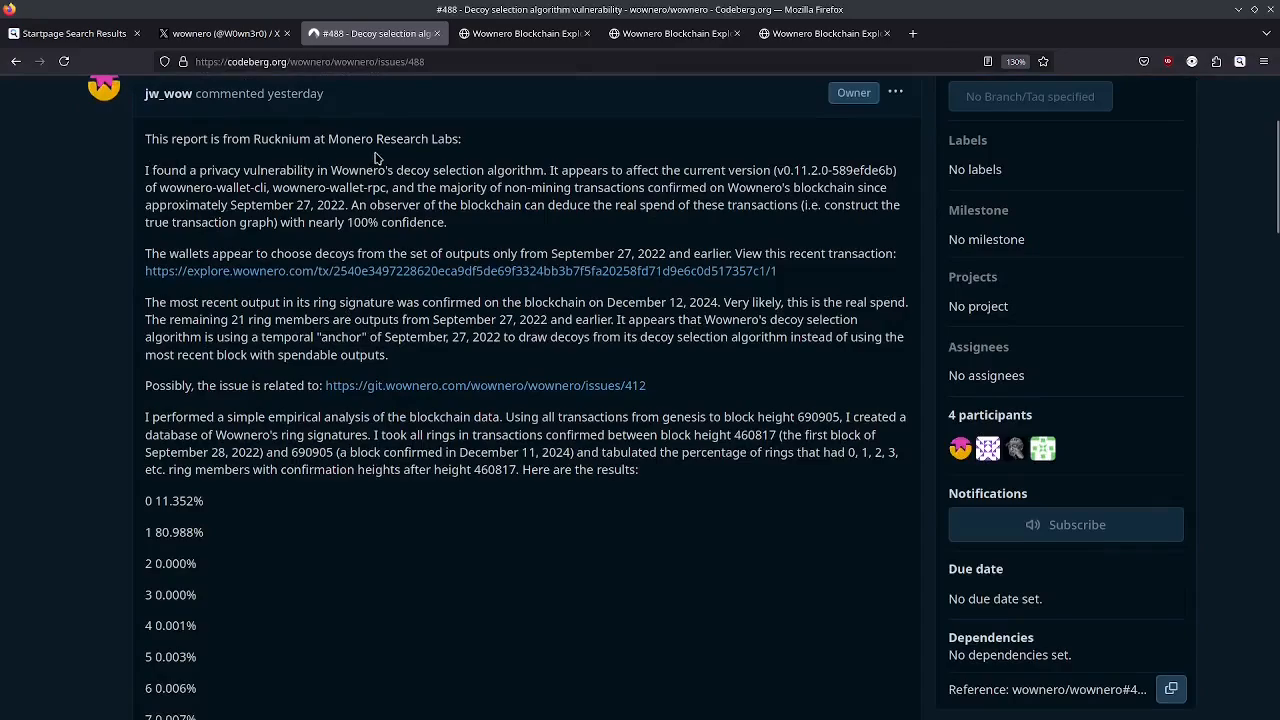
pyautogui.doubleClick(270, 138)
pyautogui.moveTo(350, 221); pyautogui.dragTo(446, 221)
pyautogui.click(478, 350)
pyautogui.scroll(-2, 478, 350)
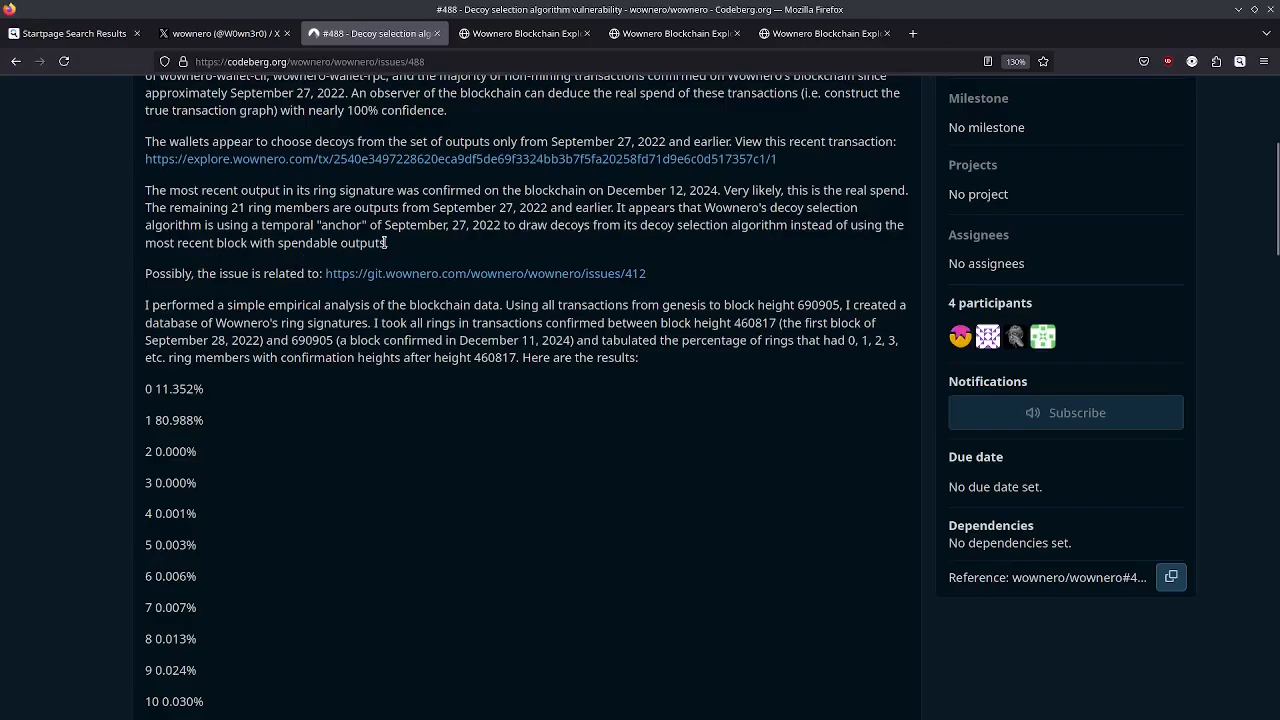
pyautogui.scroll(-10, 440, 316)
pyautogui.scroll(4, 280, 300)
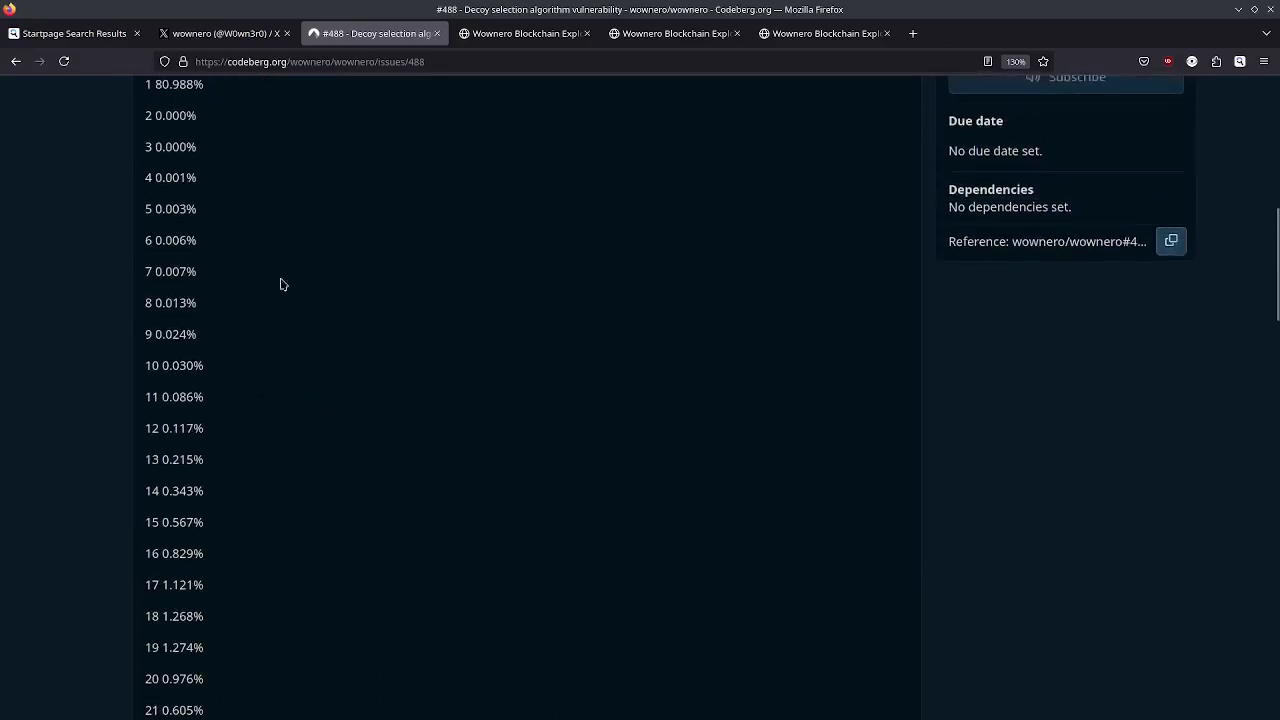
pyautogui.scroll(5, 280, 285)
pyautogui.scroll(-10, 300, 320)
pyautogui.scroll(-2, 347, 348)
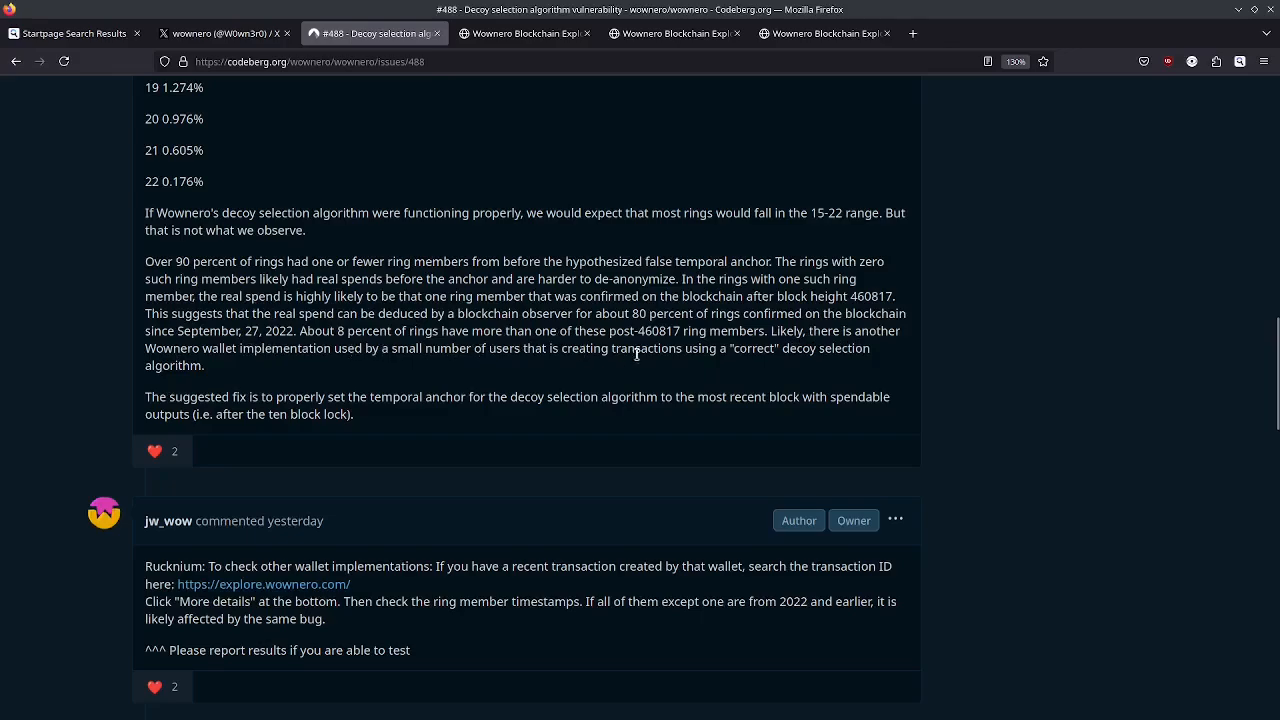
# Step: Highlight the word 'correct' in the issue's conclusion about another wallet's decoy selection
pyautogui.doubleClick(753, 348)
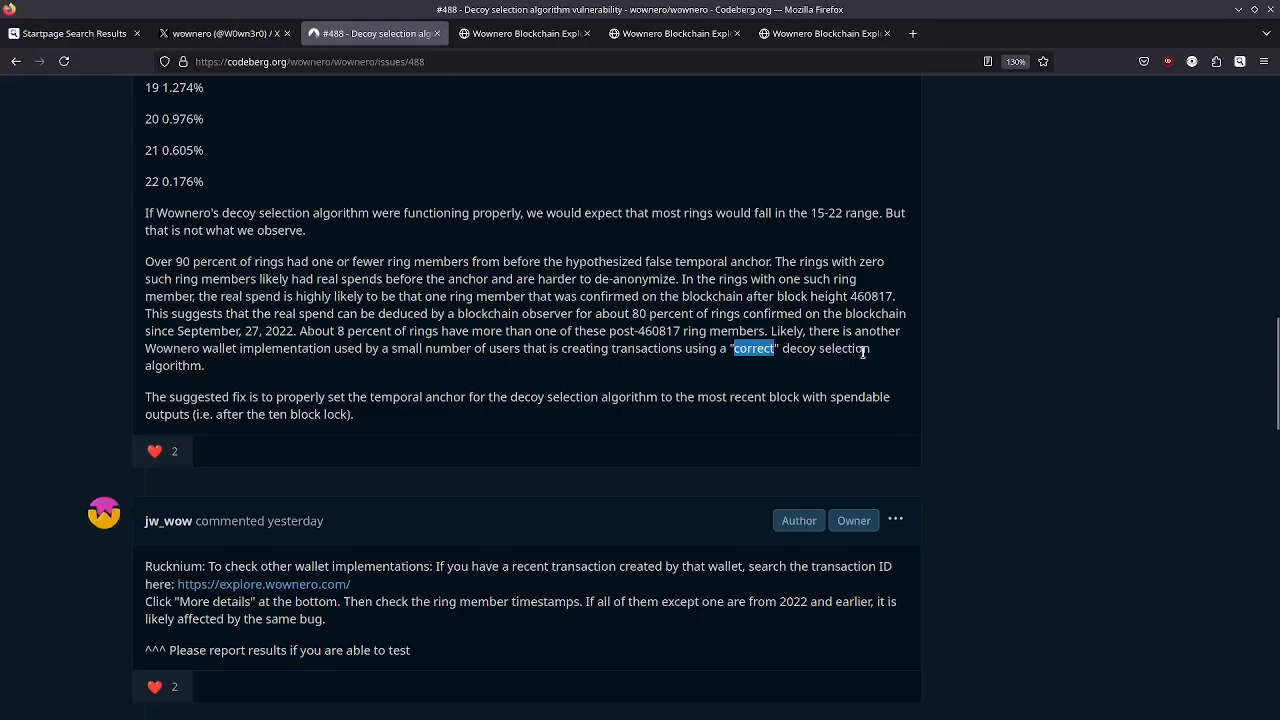